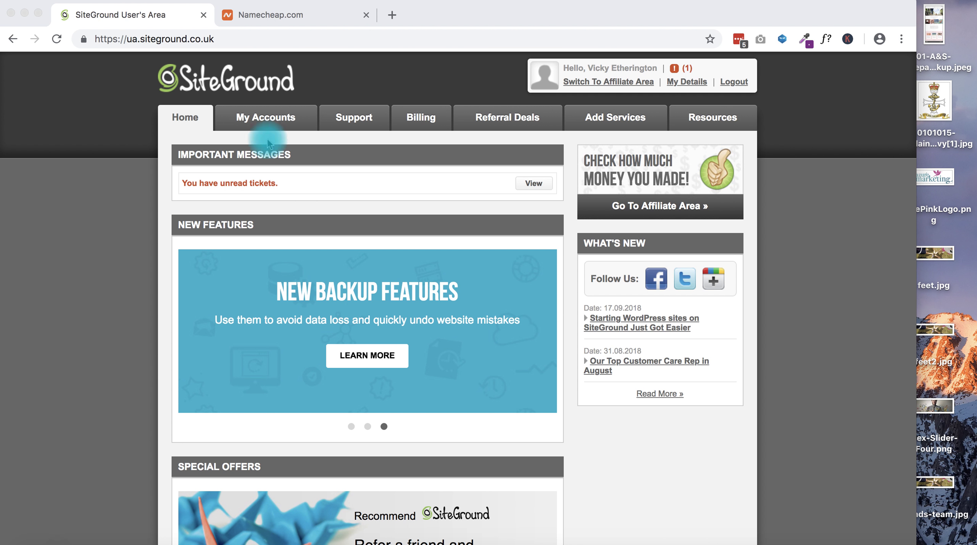
Open the SiteGround hosting account's cPanel from My Accounts.
{"action": "left_click", "coordinate": [269, 121]}
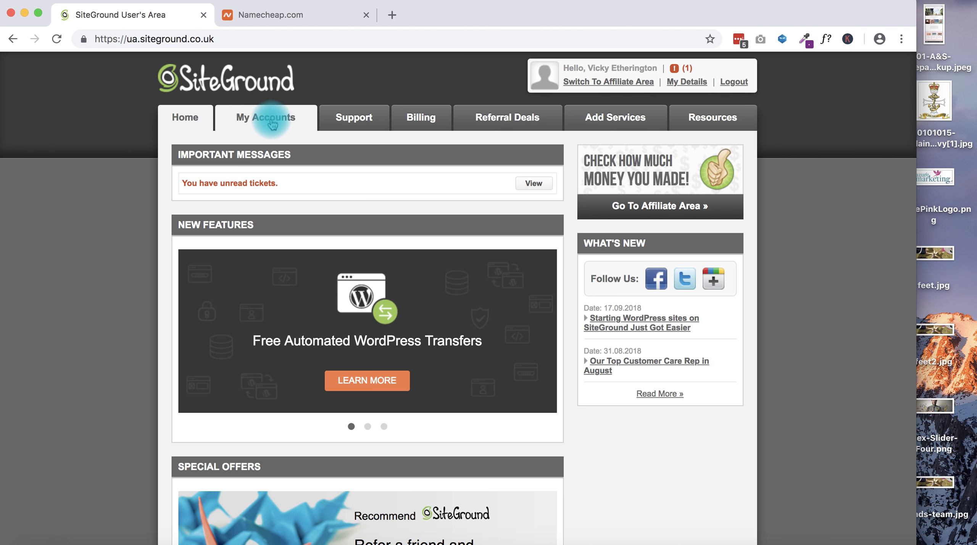
{"action": "left_click", "coordinate": [272, 123]}
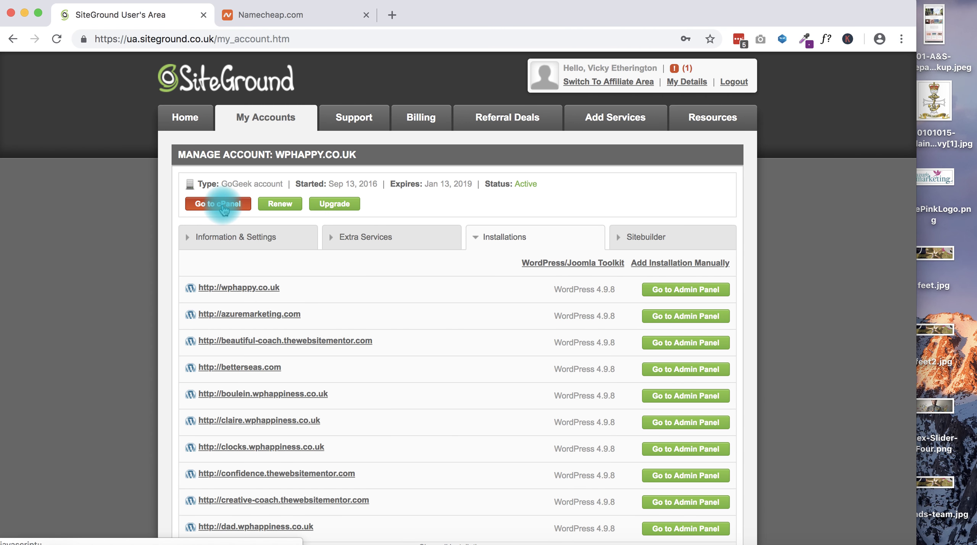
{"action": "left_click", "coordinate": [228, 210]}
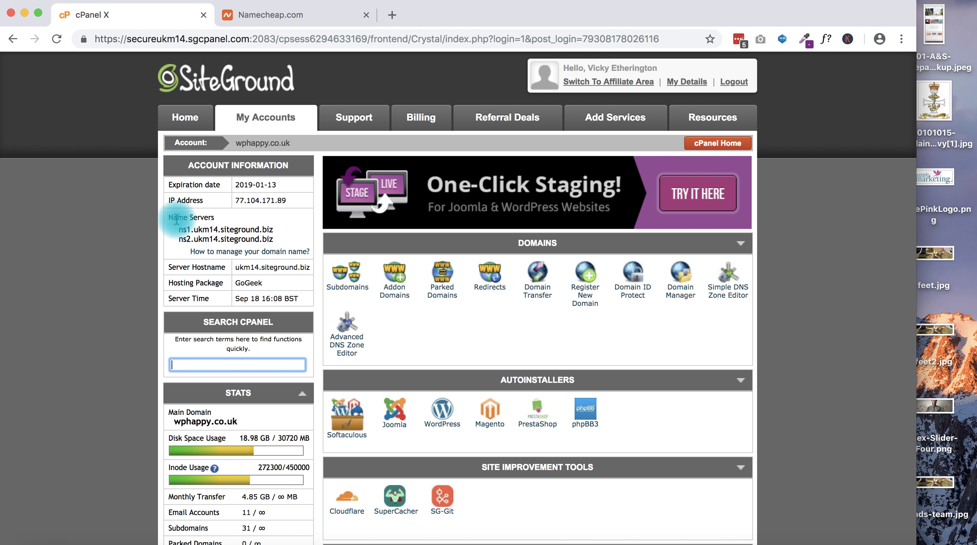
Copy the first name server, ns1.ukm14.siteground.biz, from the cPanel information.
{"action": "left_click", "coordinate": [179, 230]}
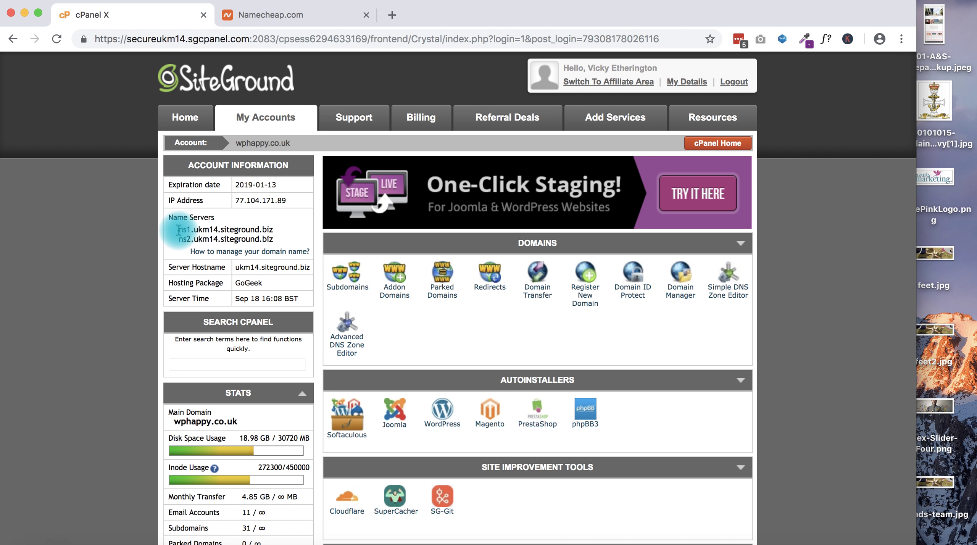
{"action": "left_click_drag", "start_coordinate": [179, 230], "coordinate": [273, 231]}
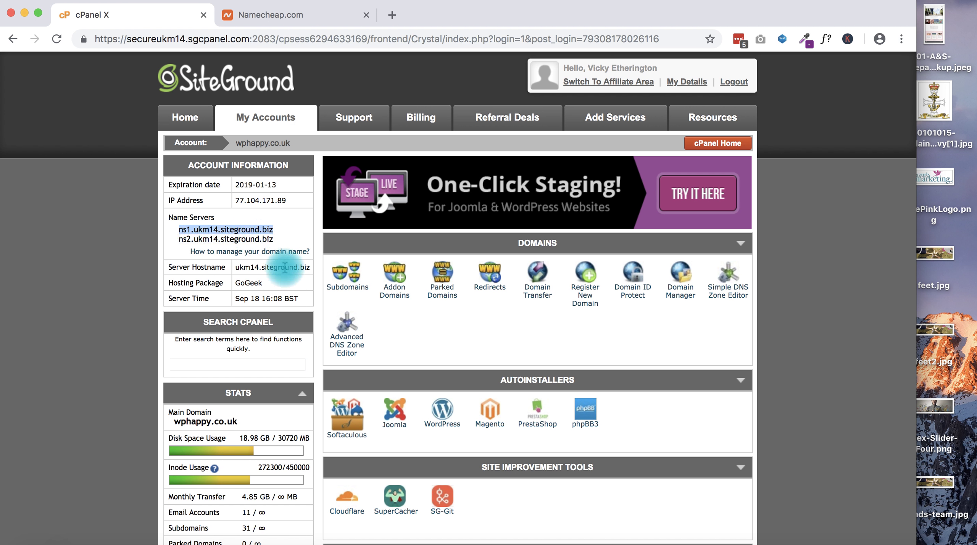
{"action": "right_click", "coordinate": [252, 231]}
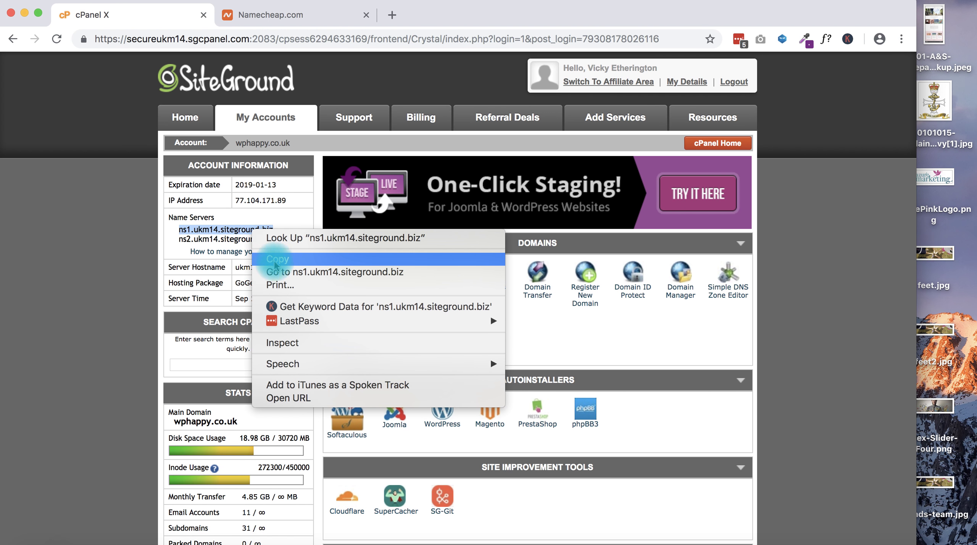
{"action": "left_click", "coordinate": [277, 261]}
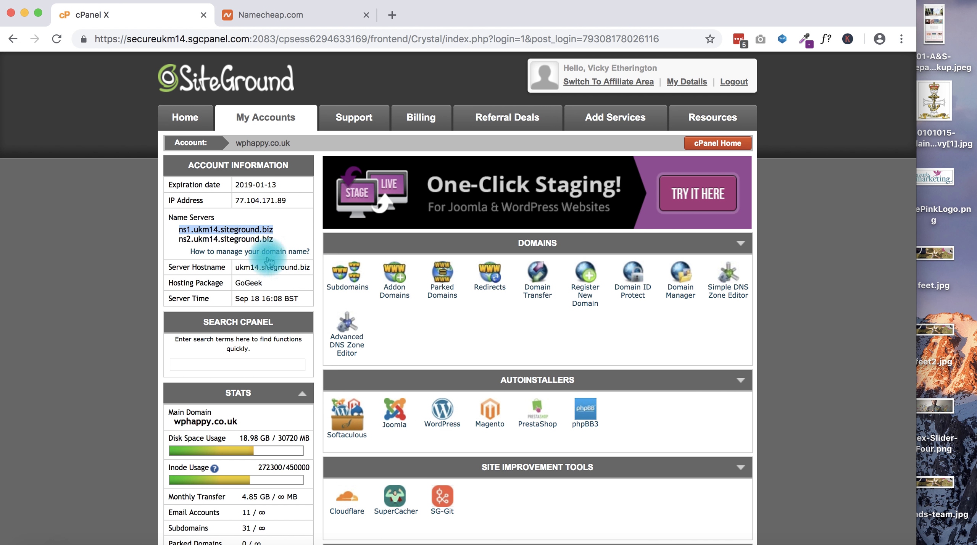
Finish the Namecheap login by submitting the SMS security code to reach the Dashboard.
{"action": "left_click", "coordinate": [273, 22]}
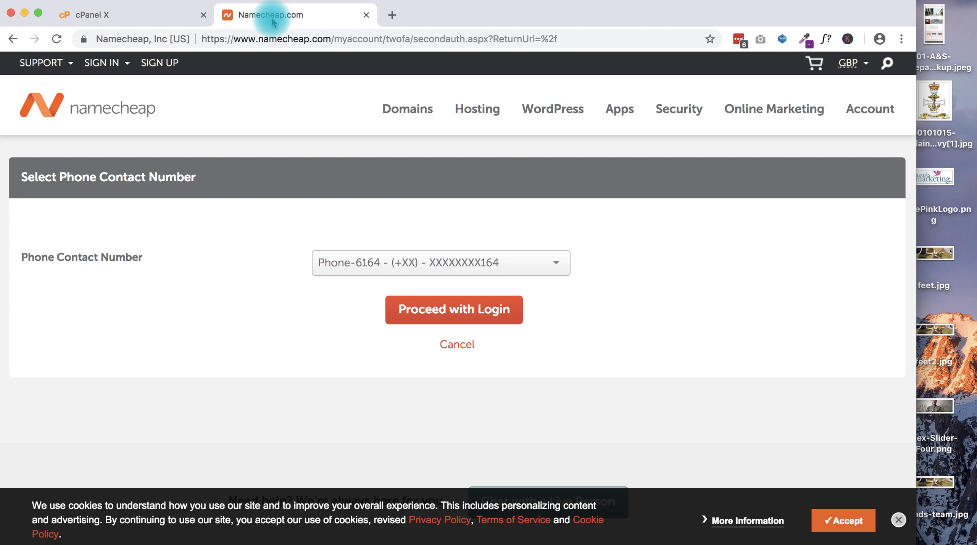
{"action": "left_click", "coordinate": [446, 317]}
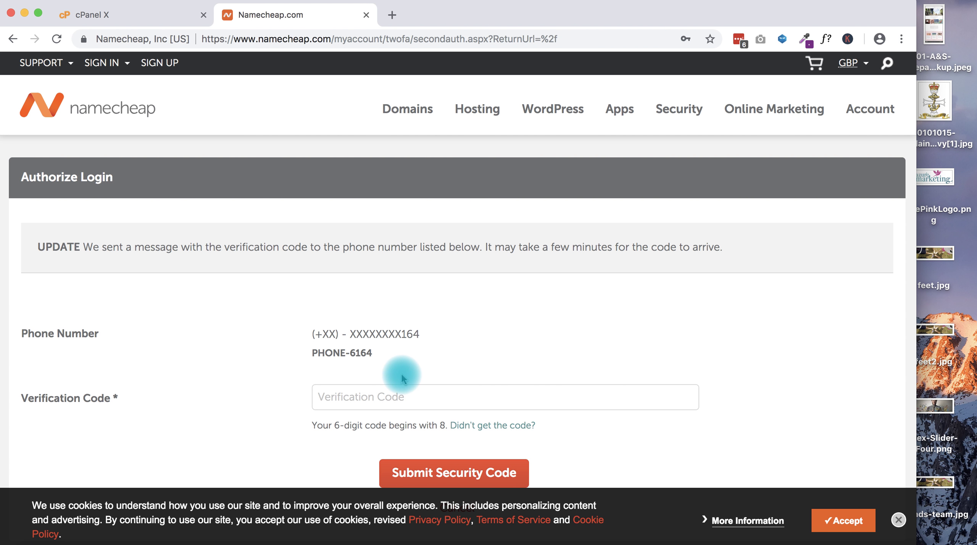
{"action": "left_click", "coordinate": [371, 398]}
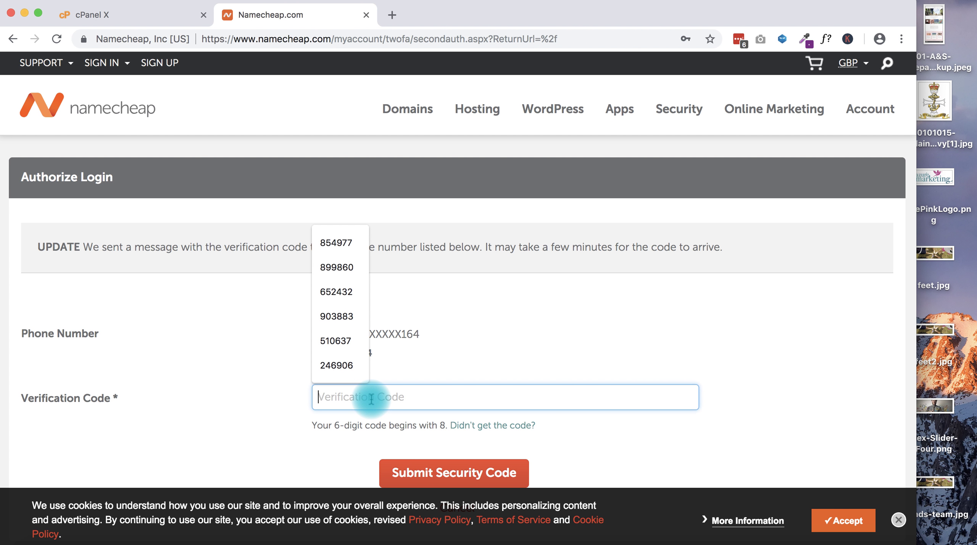
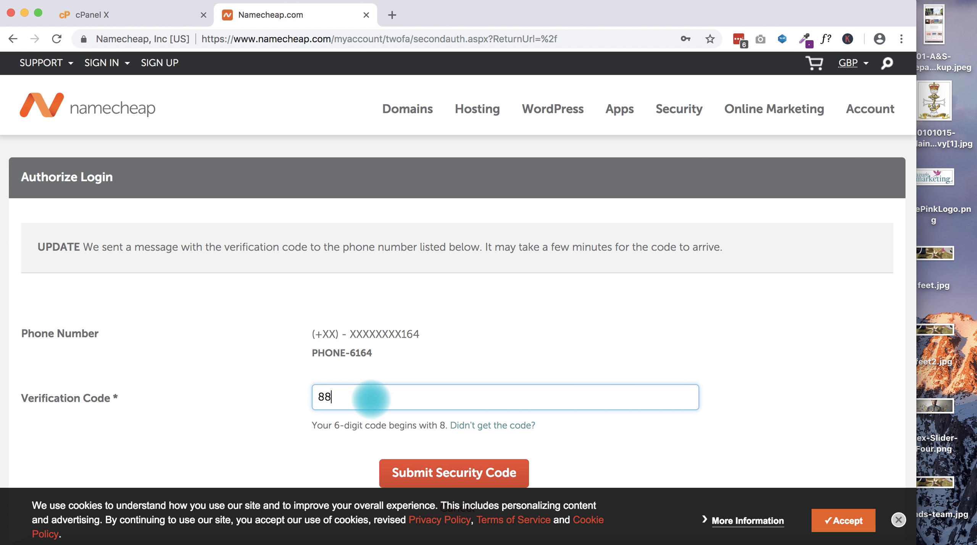
{"action": "left_click", "coordinate": [427, 475]}
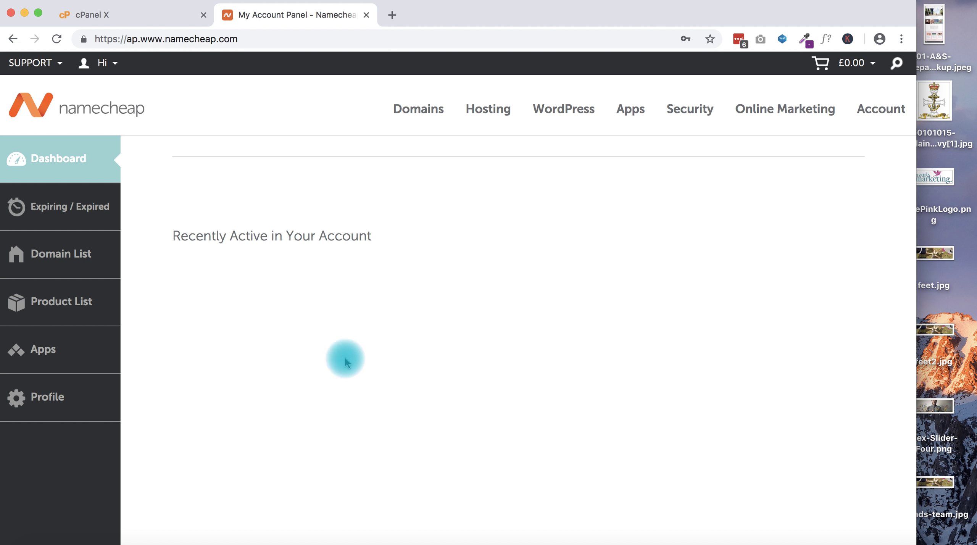
Open Manage for freedomrunning.co.uk from the Domain List to show its BasicDNS nameservers.
{"action": "left_click", "coordinate": [64, 254]}
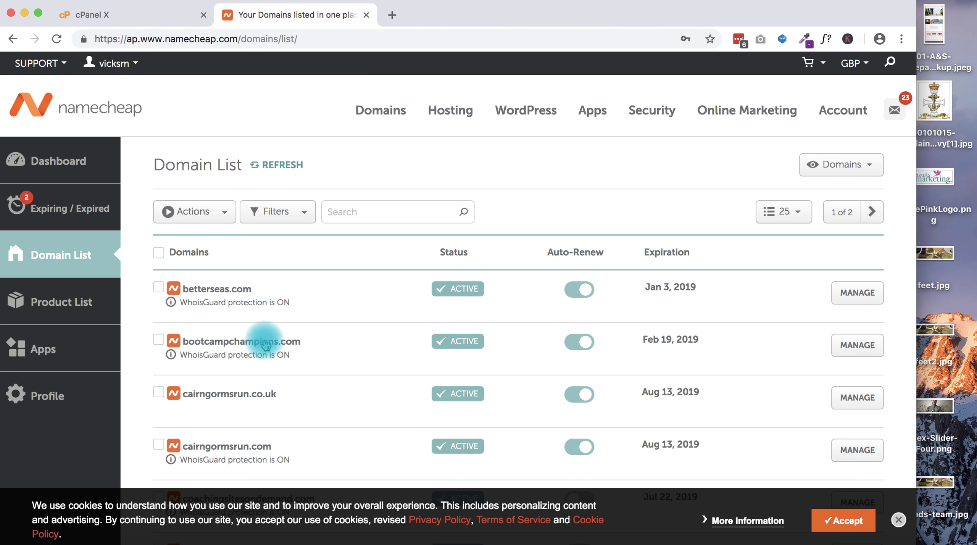
{"action": "scroll", "coordinate": [264, 344], "scroll_direction": "down", "scroll_amount": 1}
{"action": "scroll", "coordinate": [267, 346], "scroll_direction": "down", "scroll_amount": 7}
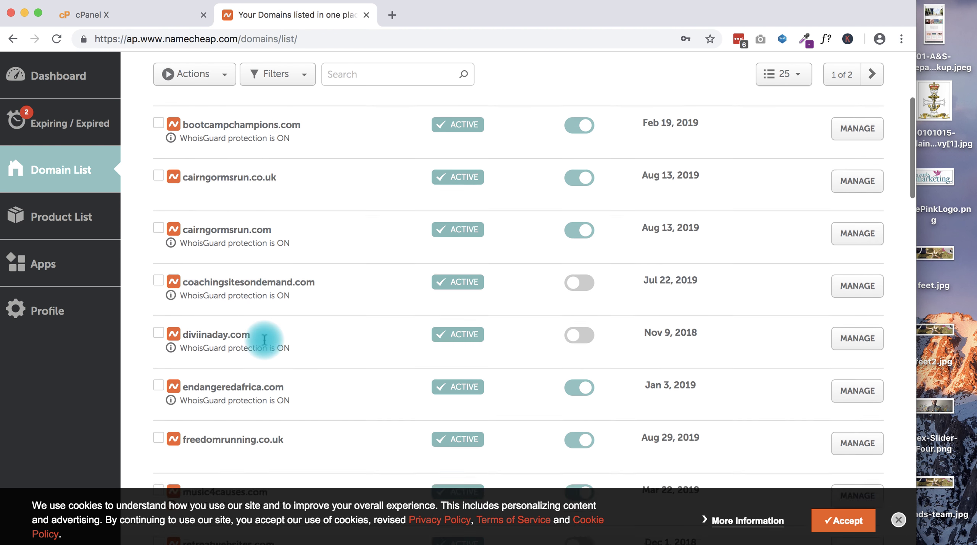
{"action": "scroll", "coordinate": [264, 341], "scroll_direction": "down", "scroll_amount": 2}
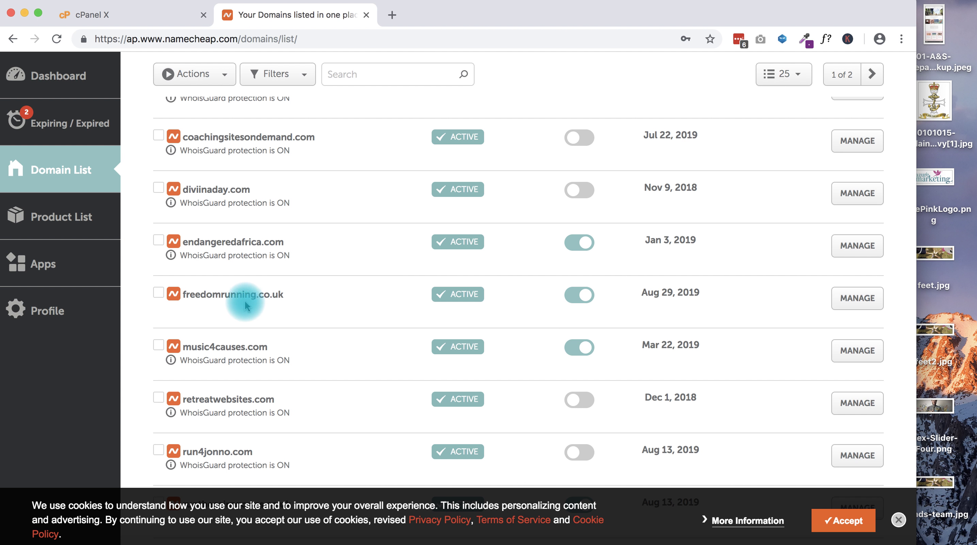
{"action": "left_click", "coordinate": [859, 299]}
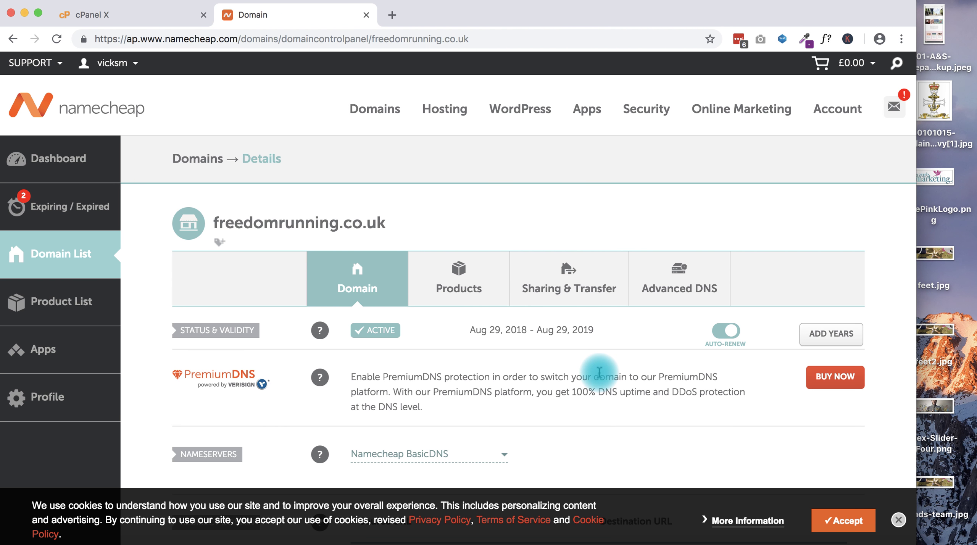
{"action": "scroll", "coordinate": [600, 372], "scroll_direction": "down", "scroll_amount": 5}
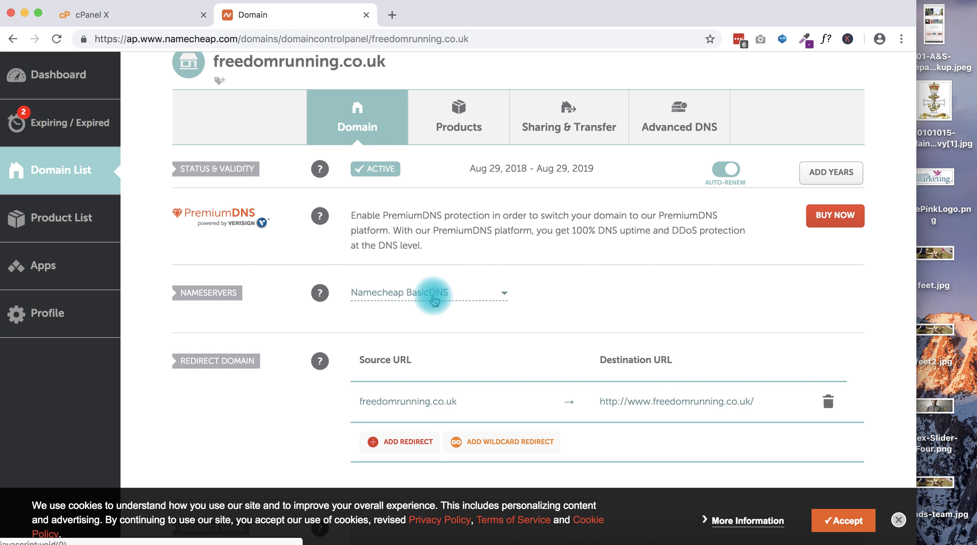
Switch freedomrunning.co.uk to Custom DNS and paste ns1.ukm14.siteground.biz as Nameserver 1.
{"action": "left_click", "coordinate": [503, 295]}
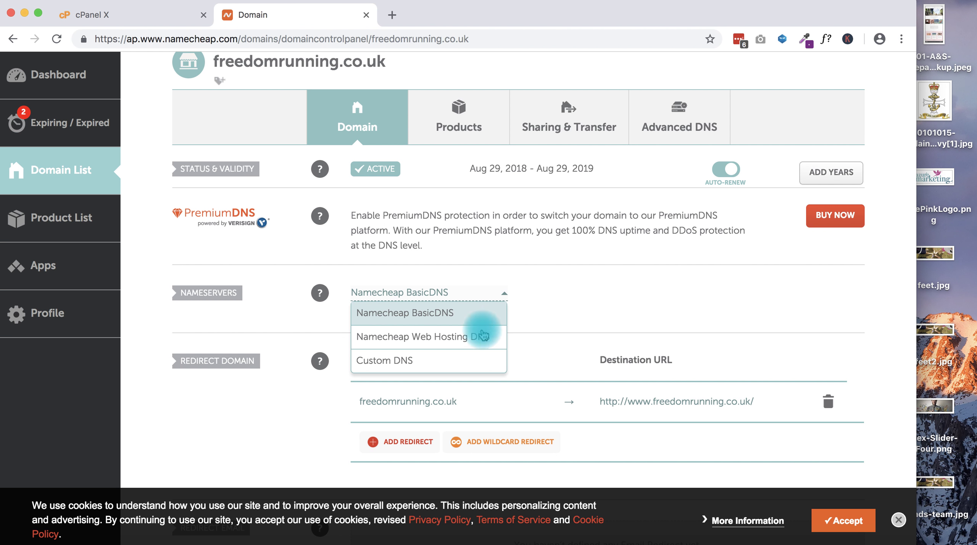
{"action": "left_click", "coordinate": [433, 367]}
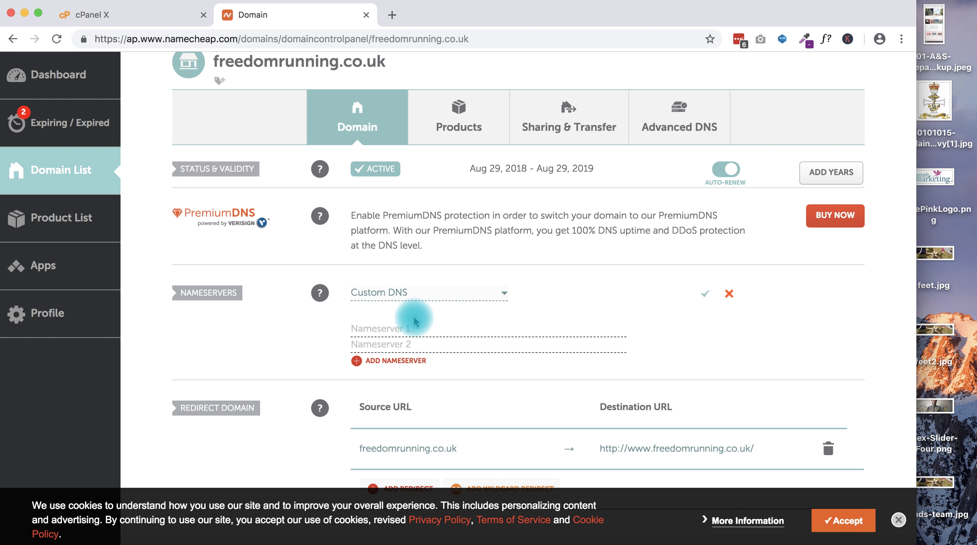
{"action": "left_click", "coordinate": [404, 331]}
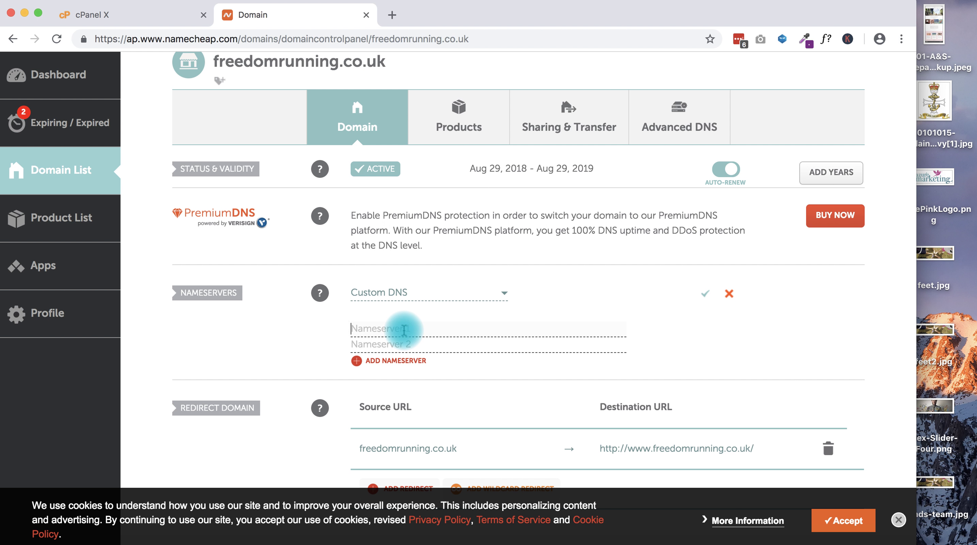
{"action": "key", "text": "super+v"}
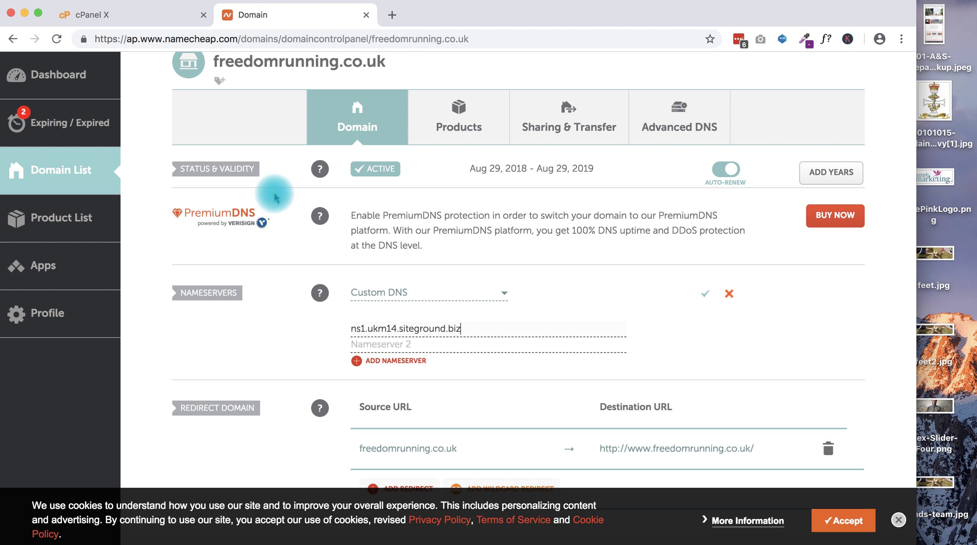
{"action": "left_click", "coordinate": [141, 16]}
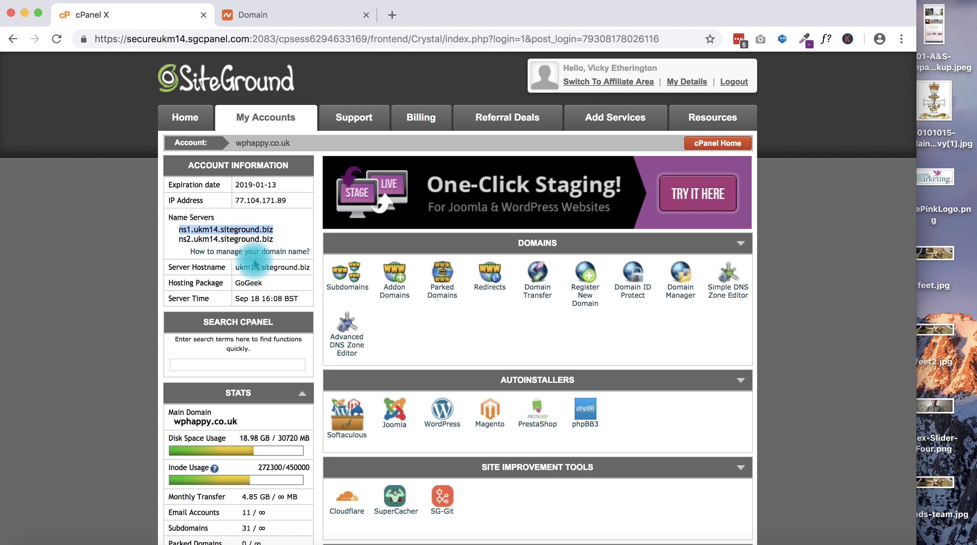
Select ns2.ukm14.siteground.biz in SiteGround's cPanel, then go back to the Namecheap domain page.
{"action": "left_click", "coordinate": [275, 241]}
{"action": "left_click_drag", "start_coordinate": [276, 242], "coordinate": [181, 234]}
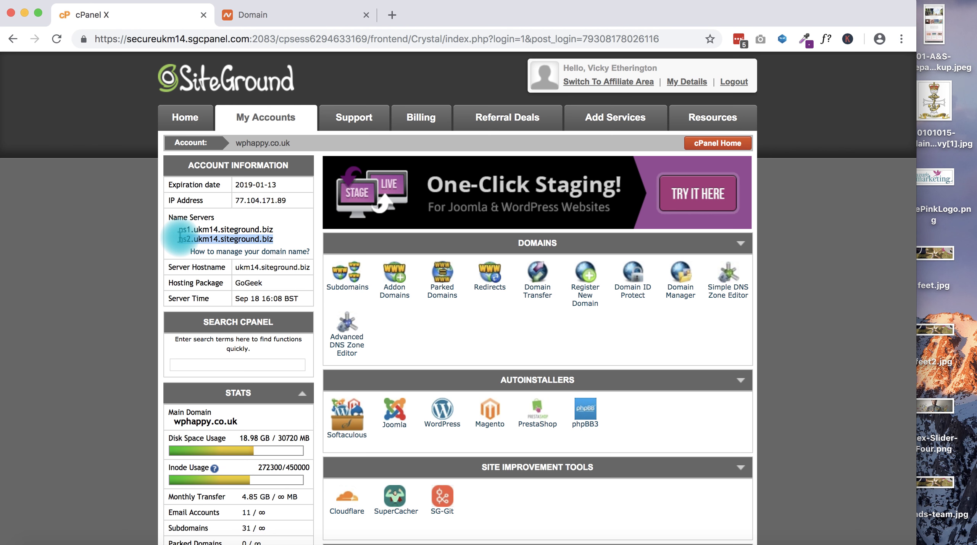
{"action": "left_click", "coordinate": [283, 18]}
Paste ns2.ukm14.siteground.biz as Nameserver 2 and save the Custom DNS settings.
{"action": "left_click", "coordinate": [367, 345]}
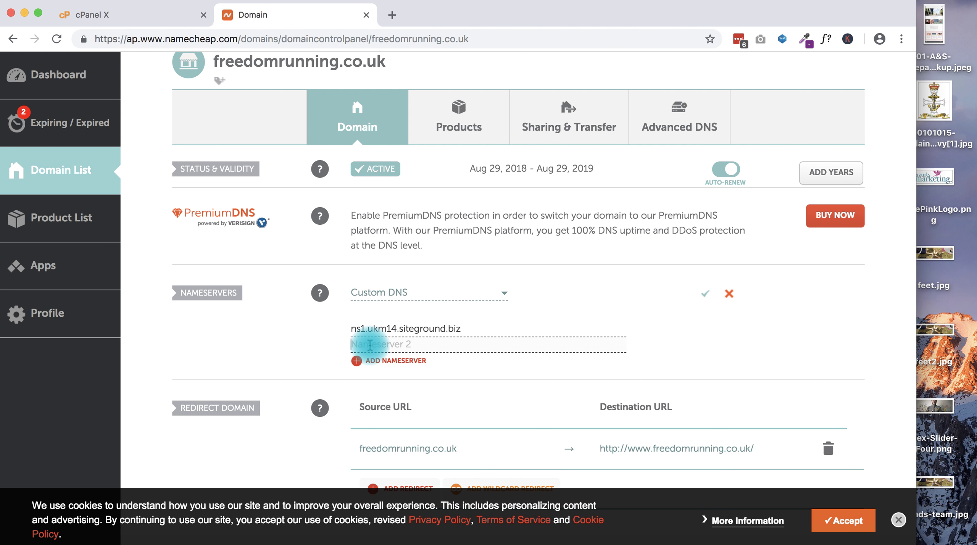
{"action": "key", "text": "cmd+v"}
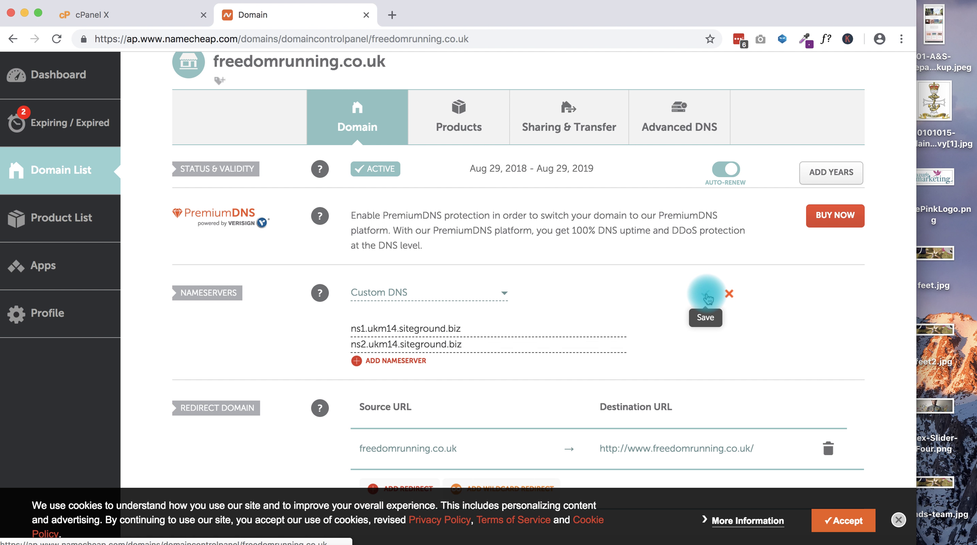
{"action": "left_click", "coordinate": [707, 295]}
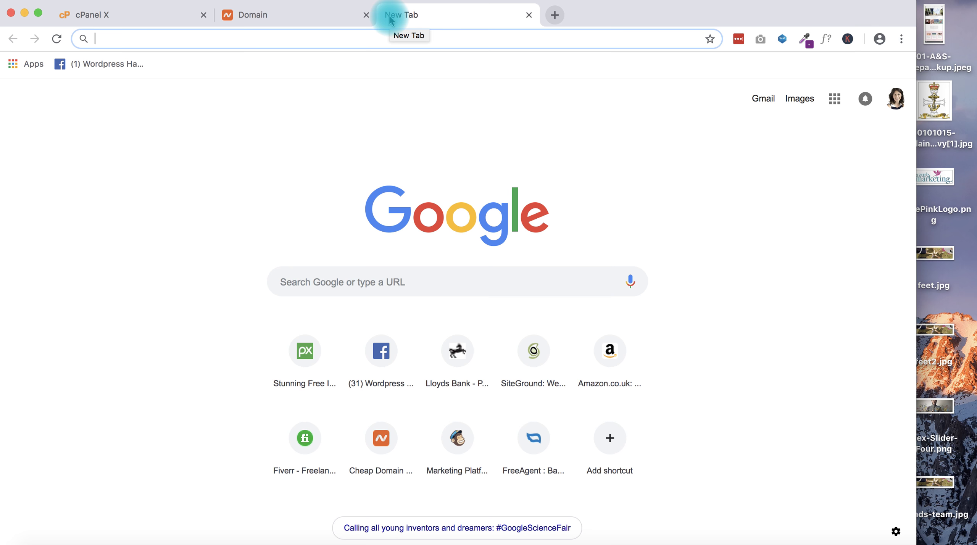
Search Google for 'nominet whois' and open the 'WHOIS Lookup Tool - Nominet' result.
{"action": "type", "text": "nominet"}
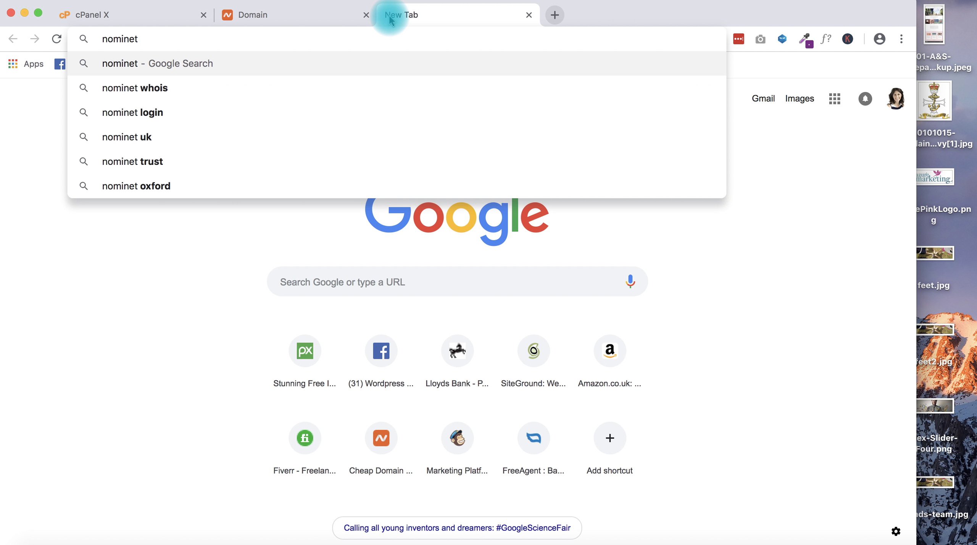
{"action": "key", "text": "Down"}
{"action": "key", "text": "Return"}
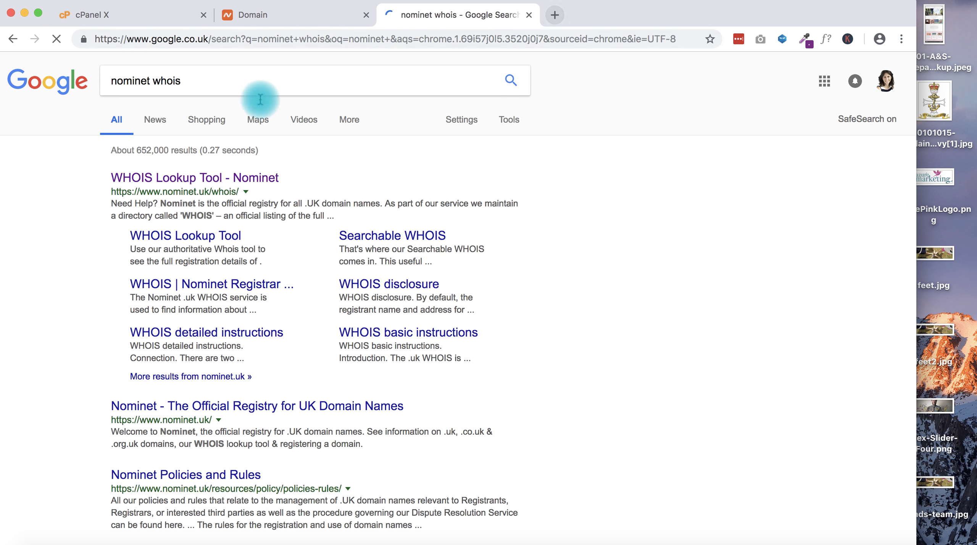
{"action": "left_click", "coordinate": [185, 178]}
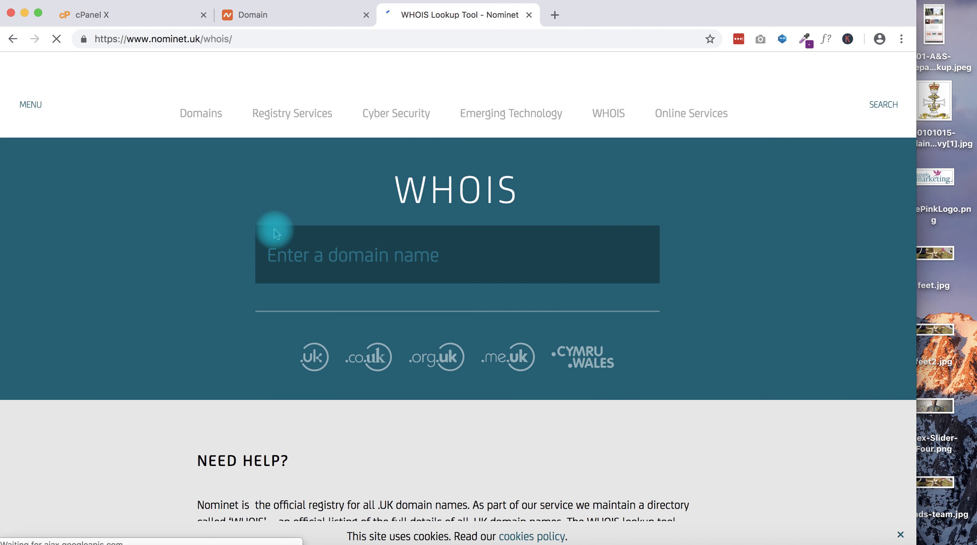
Look up freedomrunning.co.uk in Nominet WHOIS and scroll to its Name servers section.
{"action": "left_click", "coordinate": [283, 256]}
{"action": "type", "text": "free"}
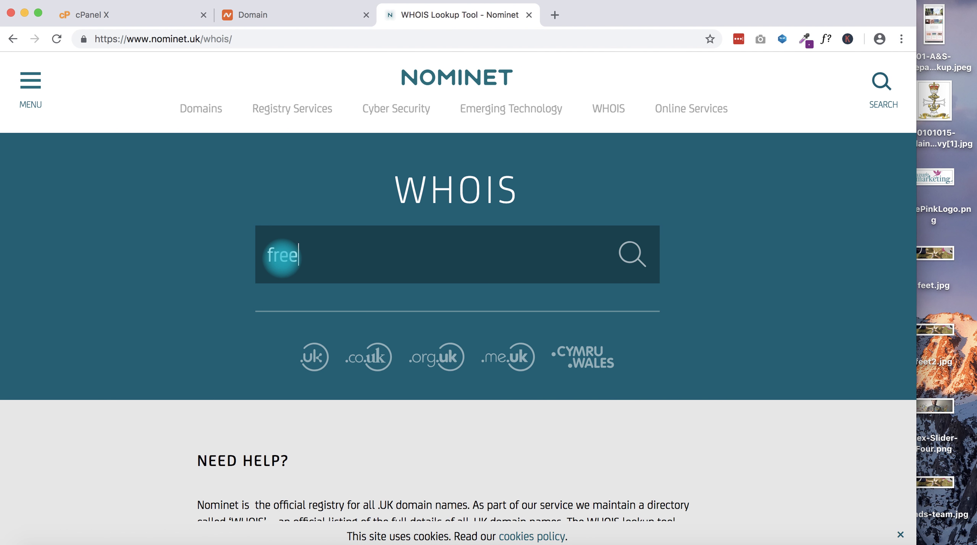
{"action": "type", "text": "domrunning."}
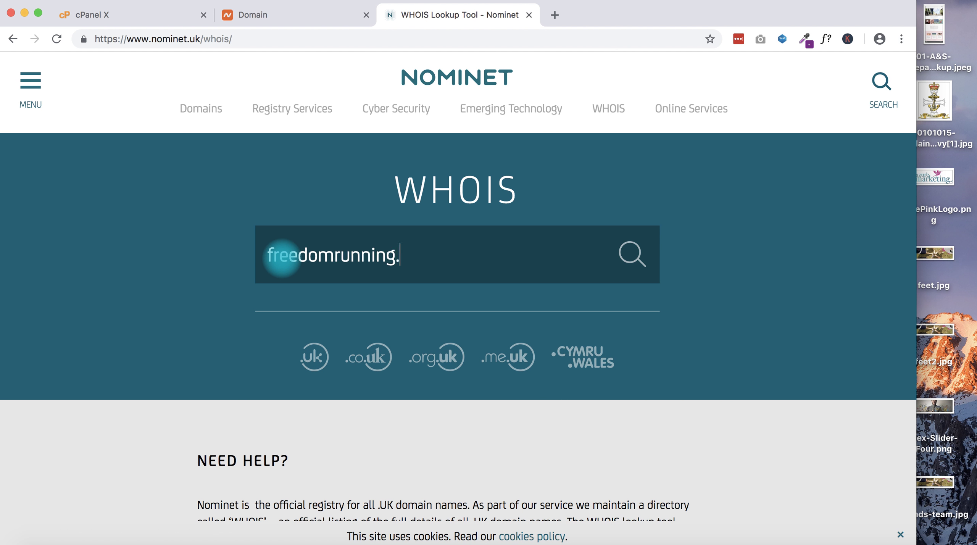
{"action": "type", "text": "co.uk"}
{"action": "key", "text": "Return"}
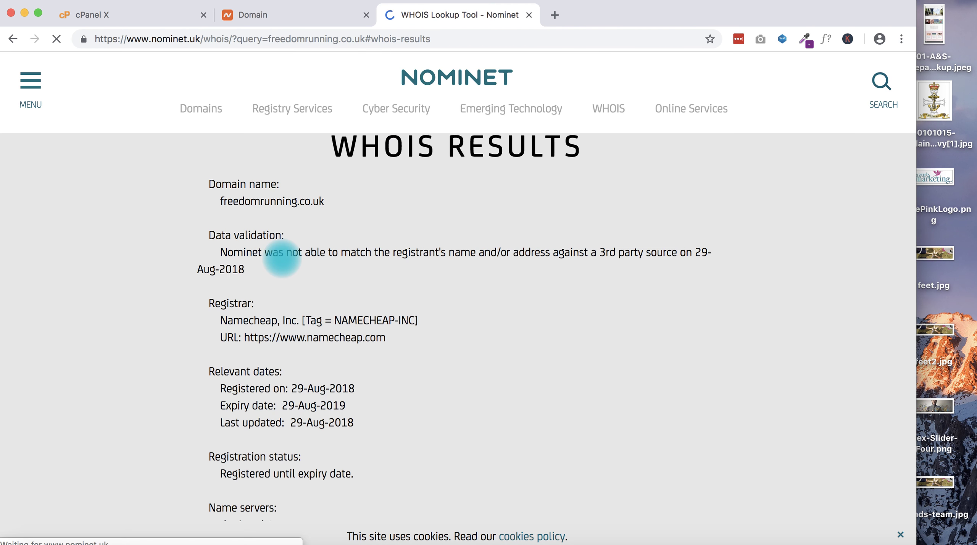
{"action": "scroll", "coordinate": [237, 349], "scroll_direction": "down", "scroll_amount": 5}
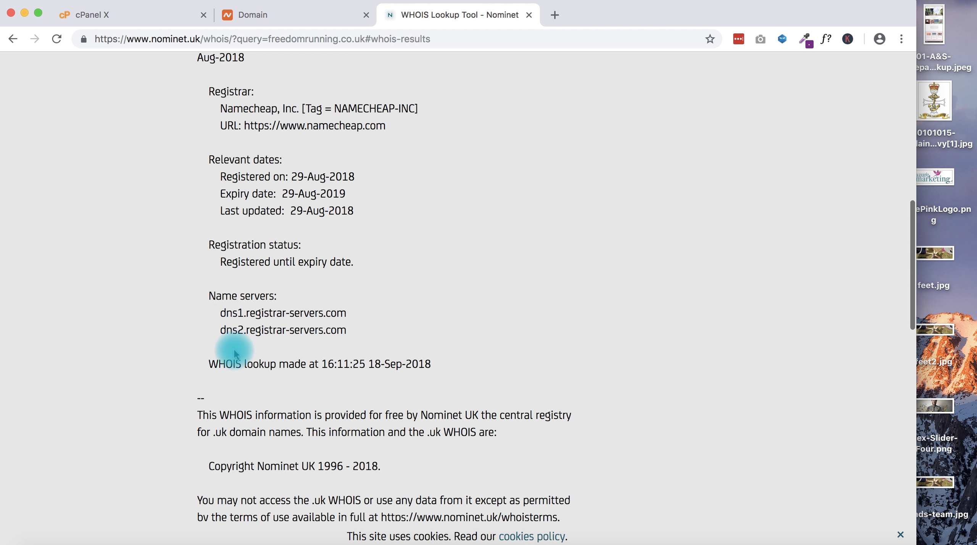